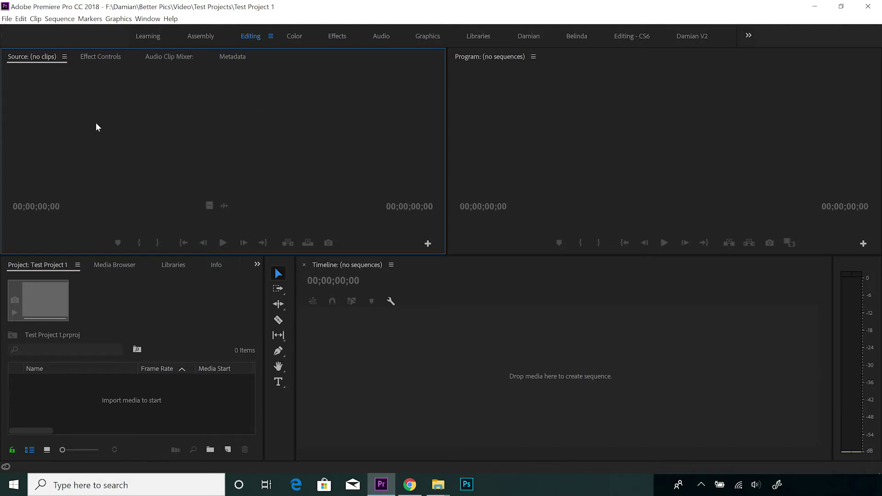
{"action": "left_click", "coordinate": [6, 18]}
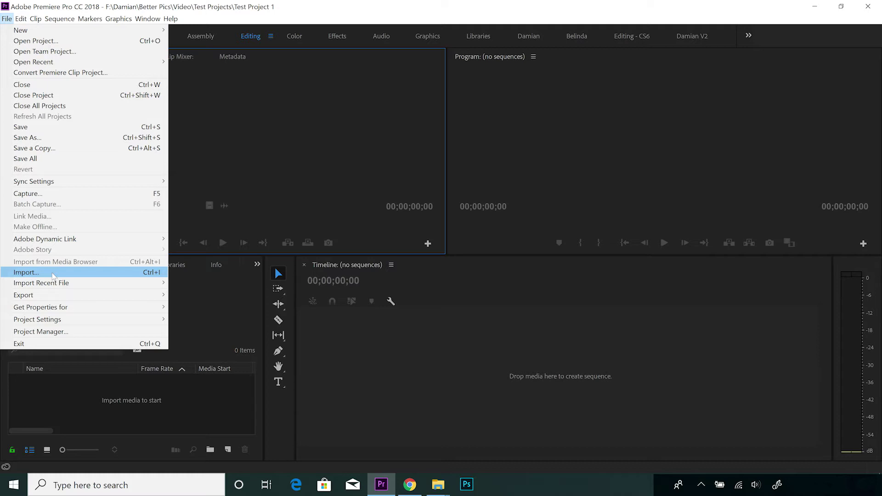
{"action": "left_click", "coordinate": [53, 276]}
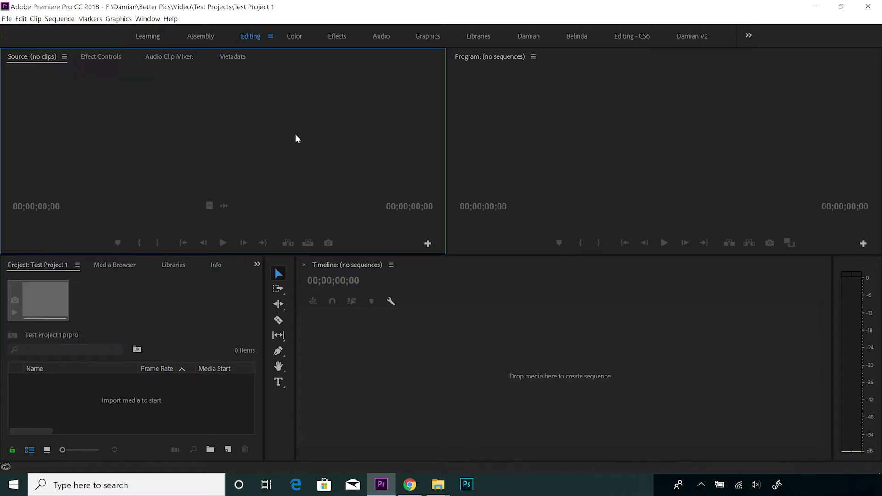
{"action": "left_click", "coordinate": [115, 265]}
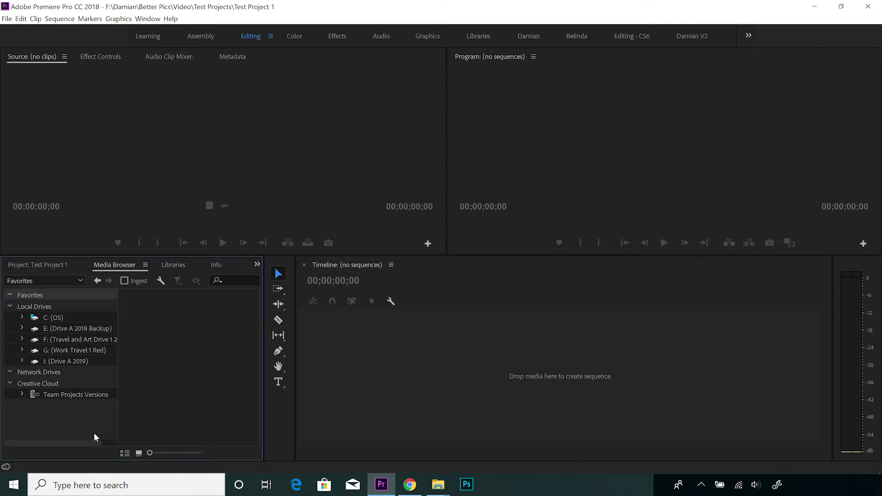
{"action": "key", "text": "shift+1"}
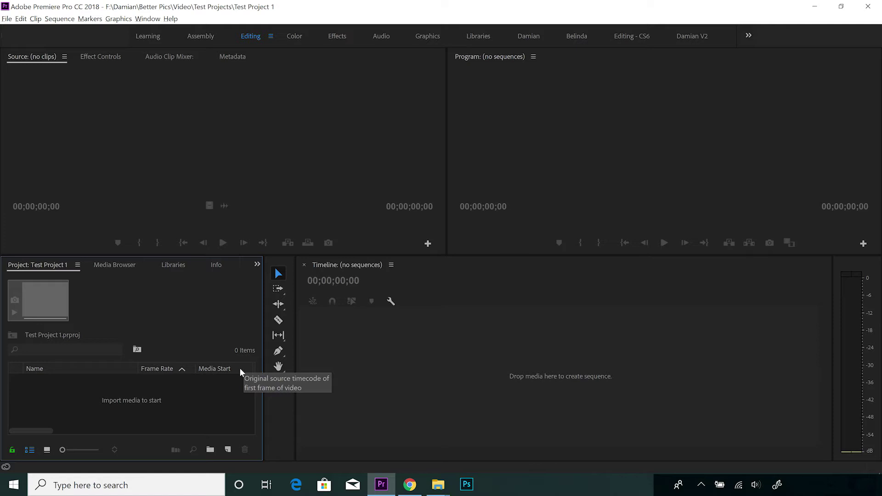
Step: Switch to File Explorer, import P1133171.MP4 from it into the project, and create a new sequence from the clip
{"action": "key", "text": "alt+Tab"}
{"action": "left_click_drag", "start_coordinate": [247, 127], "coordinate": [147, 405]}
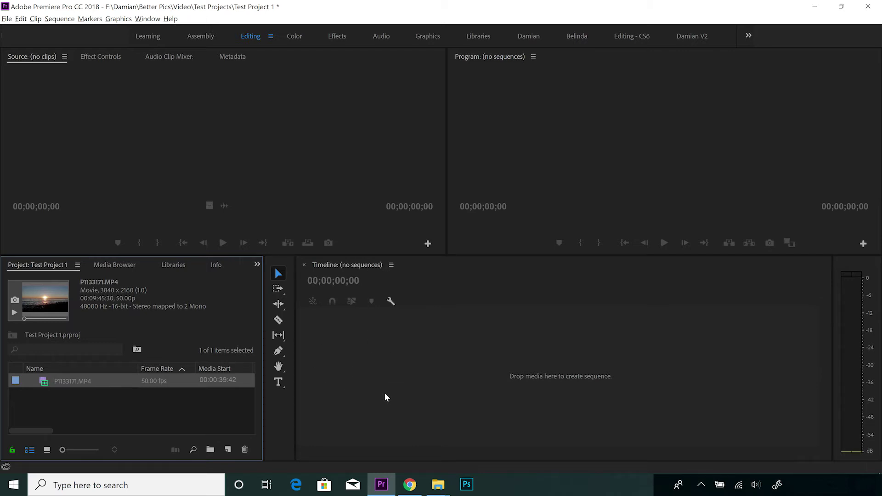
{"action": "left_click_drag", "start_coordinate": [54, 382], "coordinate": [354, 364]}
{"action": "left_click_drag", "start_coordinate": [354, 364], "coordinate": [556, 307]}
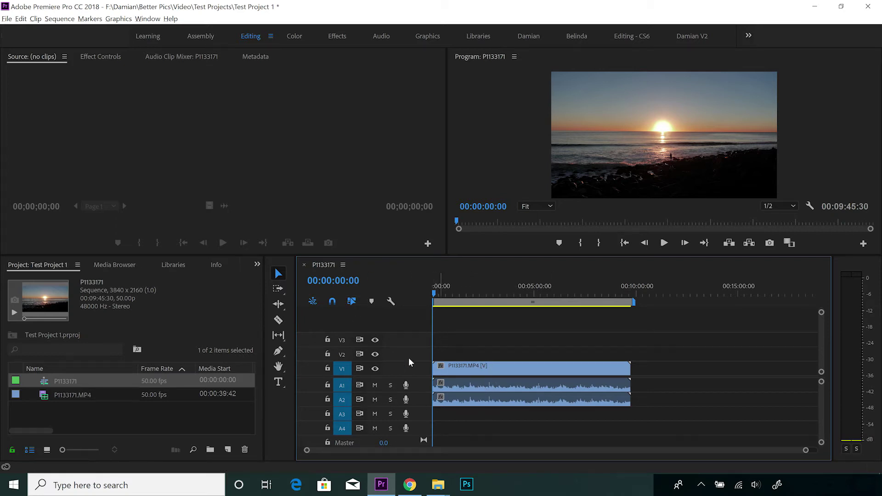
Step: Scrub through the sequence in the timeline and leave the playhead at 00:03:41:12
{"action": "left_click", "coordinate": [448, 286]}
{"action": "left_click", "coordinate": [480, 284]}
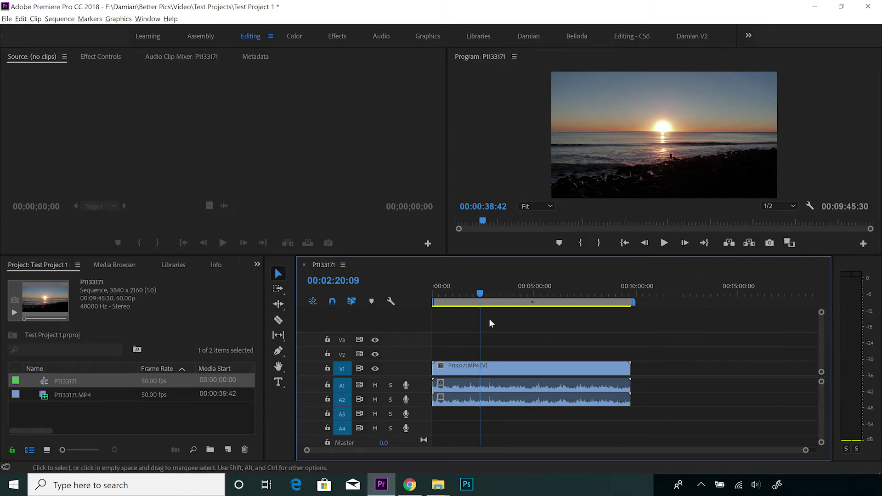
{"action": "left_click_drag", "start_coordinate": [480, 292], "coordinate": [454, 290]}
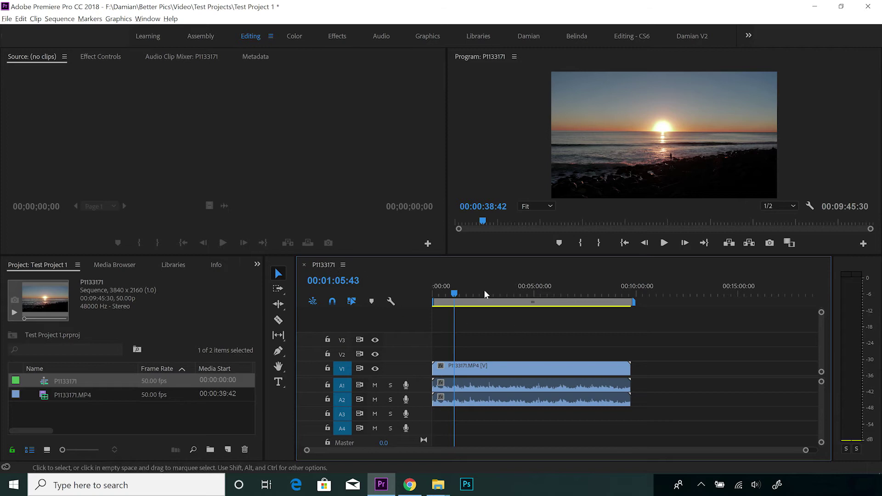
{"action": "left_click_drag", "start_coordinate": [455, 292], "coordinate": [508, 292]}
{"action": "left_click", "coordinate": [503, 291]}
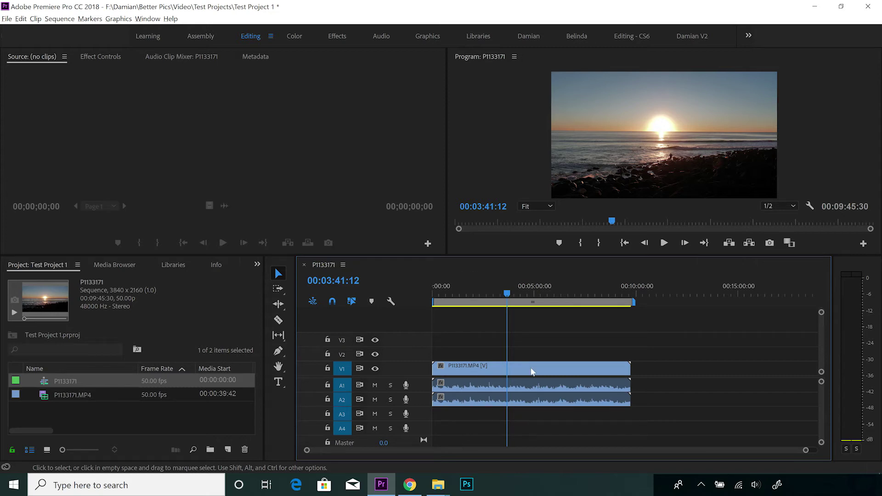
Step: Move the clip's video up to V3, V4 and back to V1, and its audio down to A3/A4 and back to A1/A2
{"action": "left_click", "coordinate": [535, 383]}
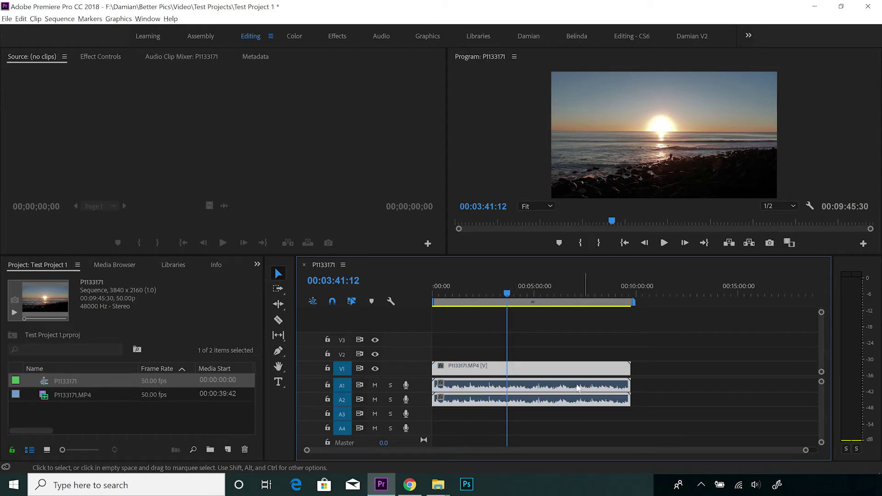
{"action": "left_click_drag", "start_coordinate": [571, 368], "coordinate": [552, 341]}
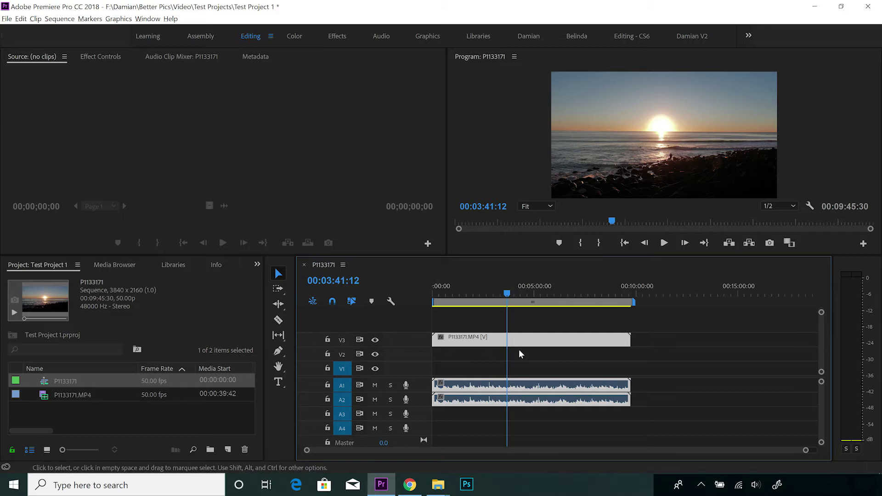
{"action": "mouse_move", "coordinate": [542, 336]}
{"action": "left_mouse_down"}
{"action": "mouse_move", "coordinate": [551, 337]}
{"action": "mouse_move", "coordinate": [547, 321]}
{"action": "left_mouse_up"}
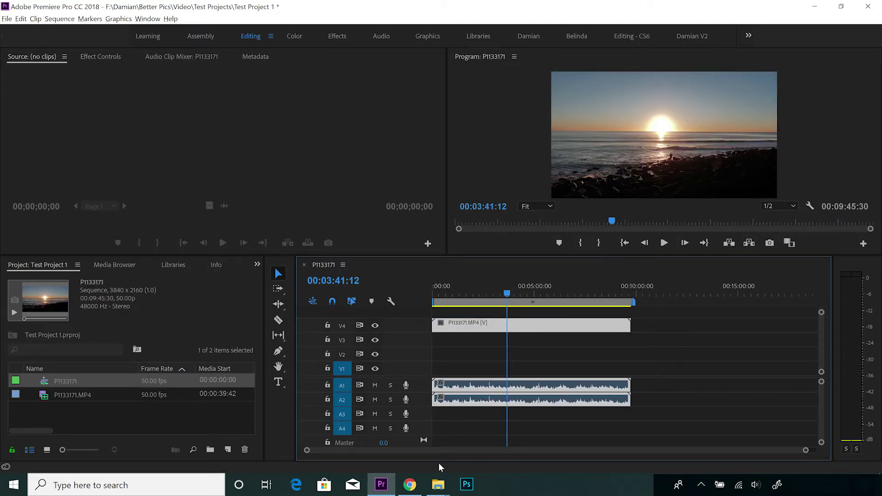
{"action": "left_click_drag", "start_coordinate": [538, 328], "coordinate": [538, 373]}
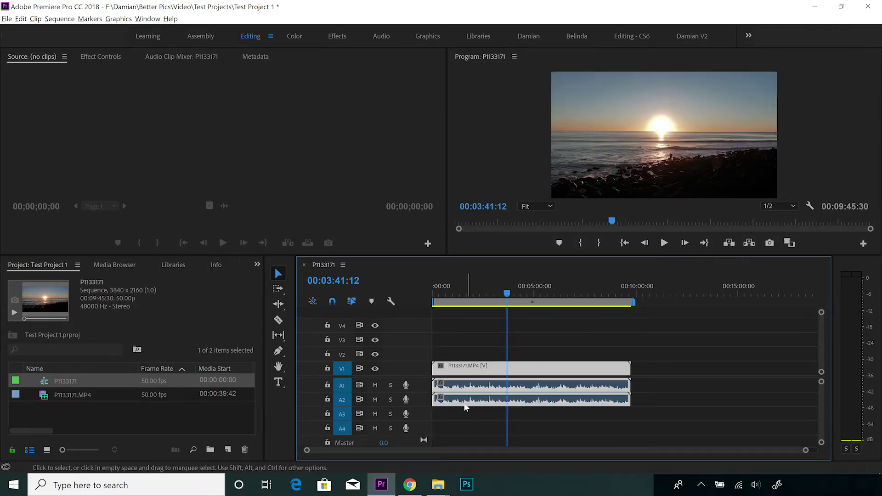
{"action": "left_click_drag", "start_coordinate": [472, 412], "coordinate": [479, 429]}
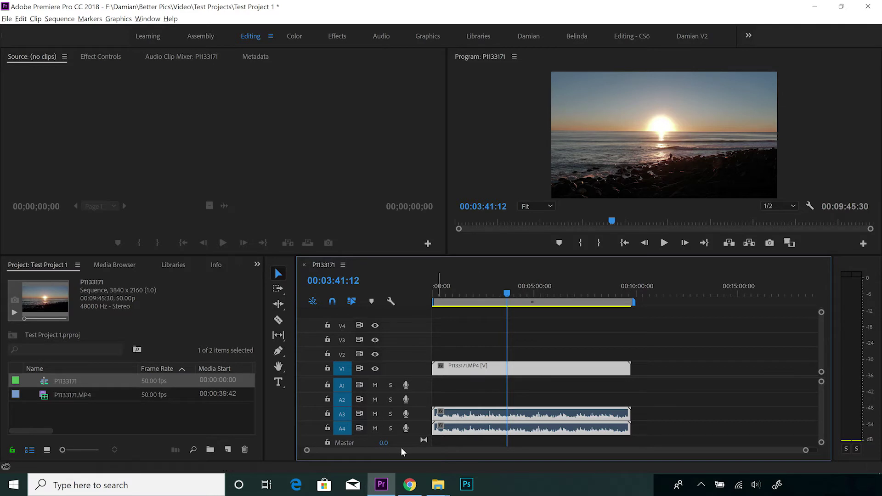
{"action": "left_click_drag", "start_coordinate": [476, 423], "coordinate": [478, 395]}
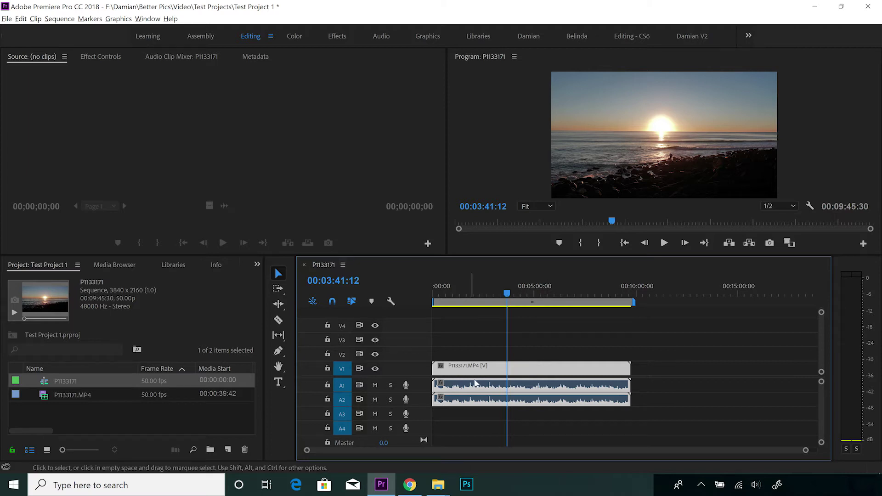
Step: Hide track V1, move the clip's video to V2 and back to V1, and turn the V1 track output on again
{"action": "left_click", "coordinate": [376, 369]}
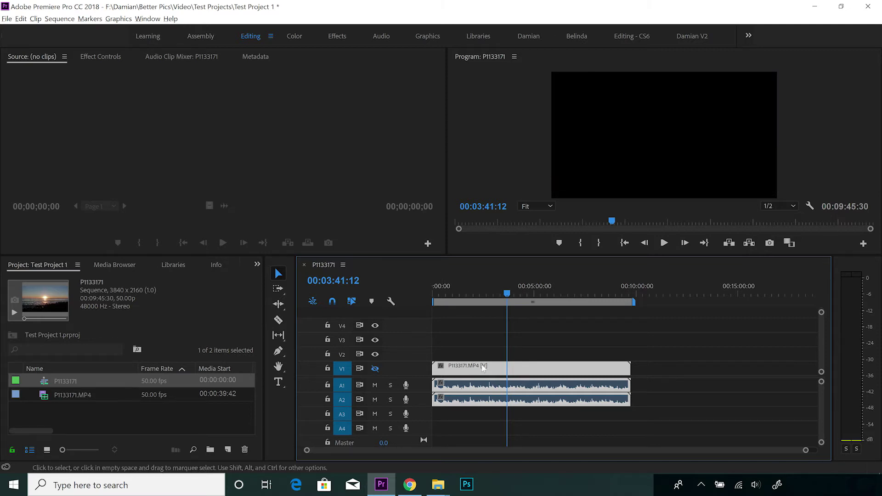
{"action": "left_click_drag", "start_coordinate": [496, 370], "coordinate": [499, 354]}
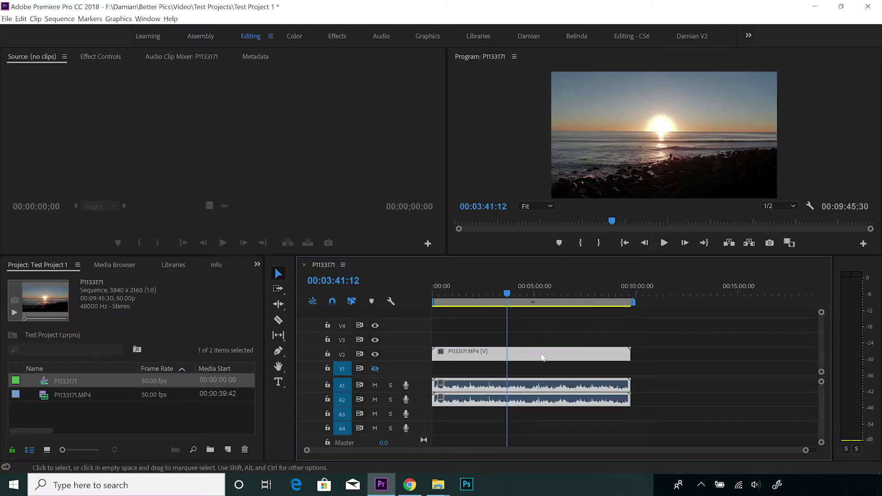
{"action": "left_click_drag", "start_coordinate": [542, 357], "coordinate": [543, 371]}
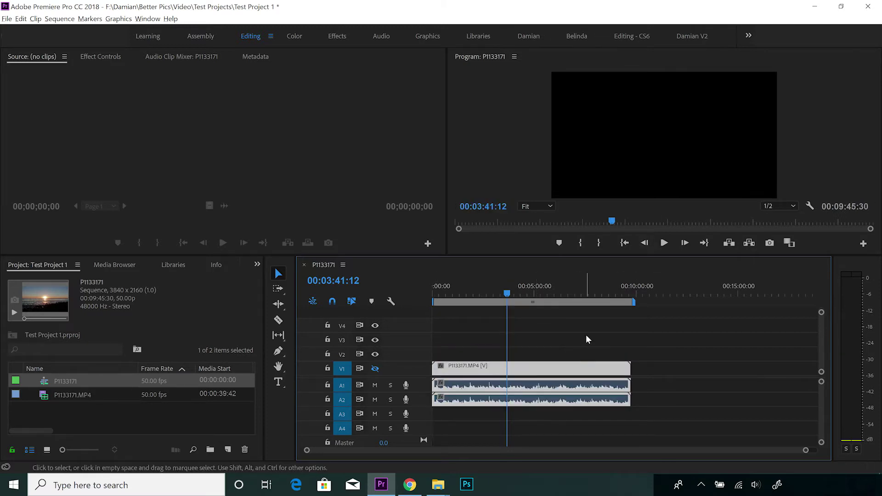
{"action": "left_click", "coordinate": [375, 368]}
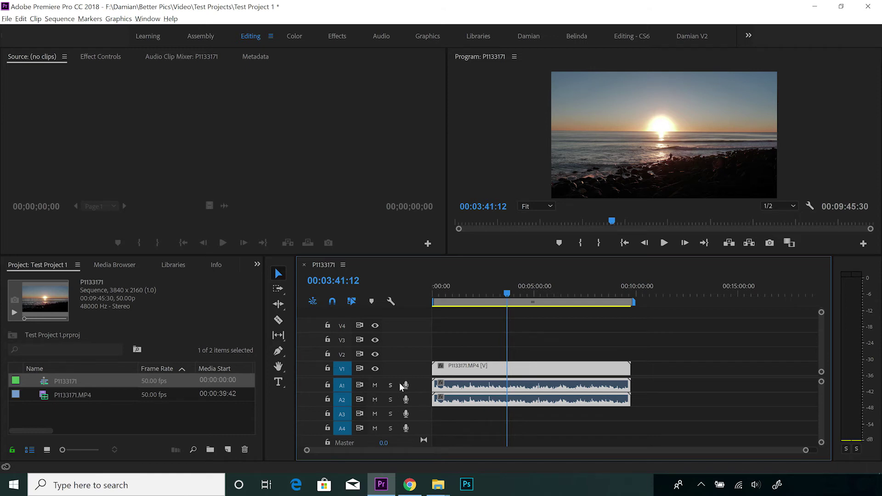
Step: Mute and unmute audio track A1 and try out its solo control
{"action": "left_click", "coordinate": [374, 386]}
{"action": "left_click", "coordinate": [374, 385]}
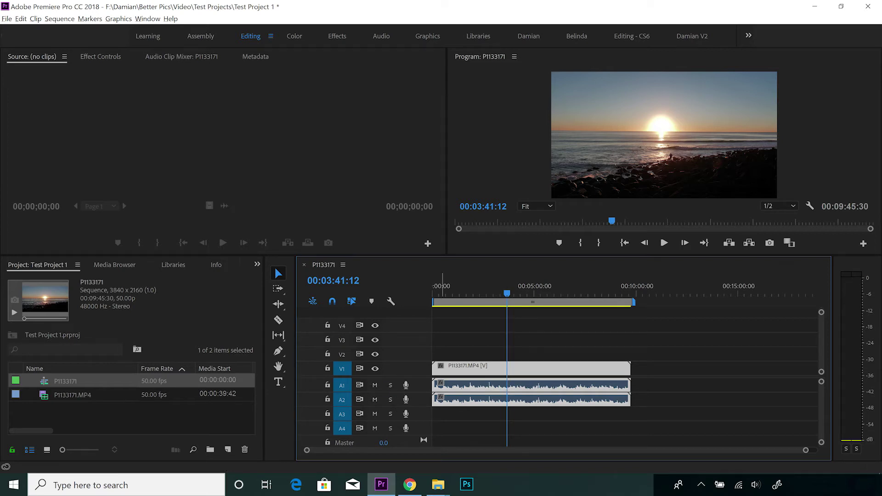
{"action": "left_click", "coordinate": [391, 385]}
Step: Play the sequence for a few seconds from the playhead in two passes, checking the picture and the audio level meters
{"action": "left_click", "coordinate": [664, 244]}
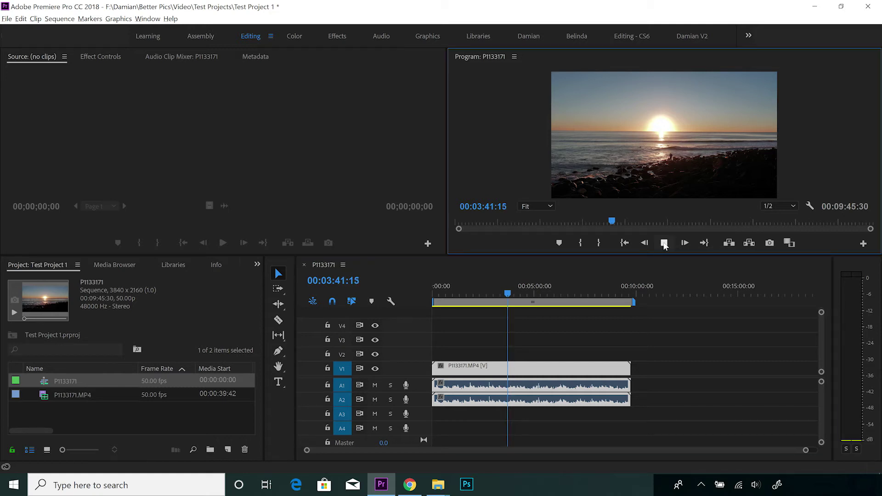
{"action": "left_click", "coordinate": [664, 244]}
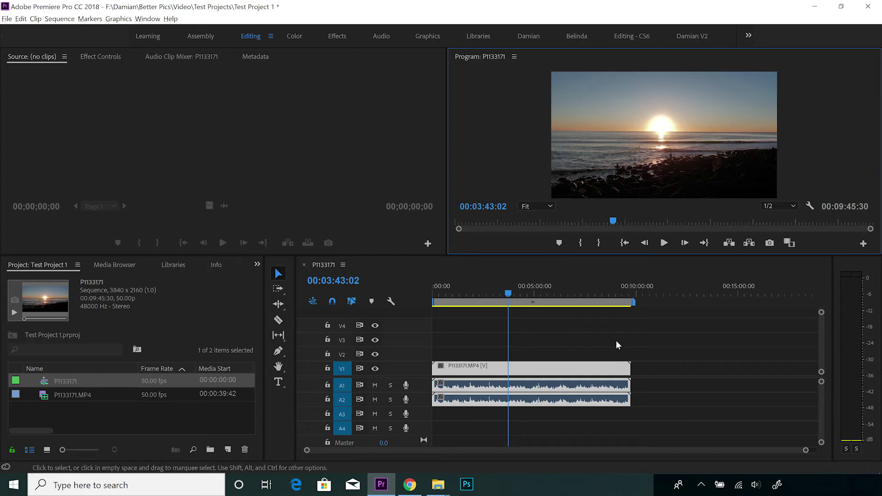
{"action": "left_click", "coordinate": [661, 246]}
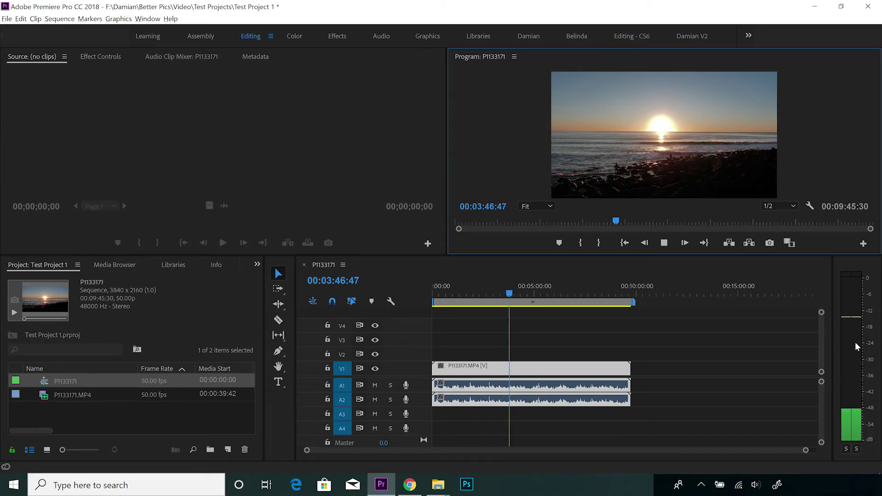
{"action": "left_click", "coordinate": [665, 243]}
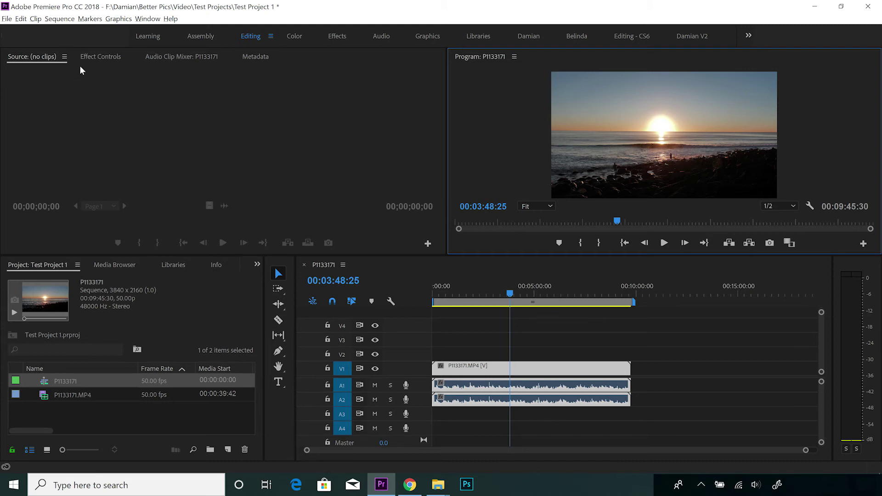
Step: Examine the selected clip's effect controls, from Motion, Opacity and Time Remapping down to the audio effects
{"action": "left_click", "coordinate": [93, 55]}
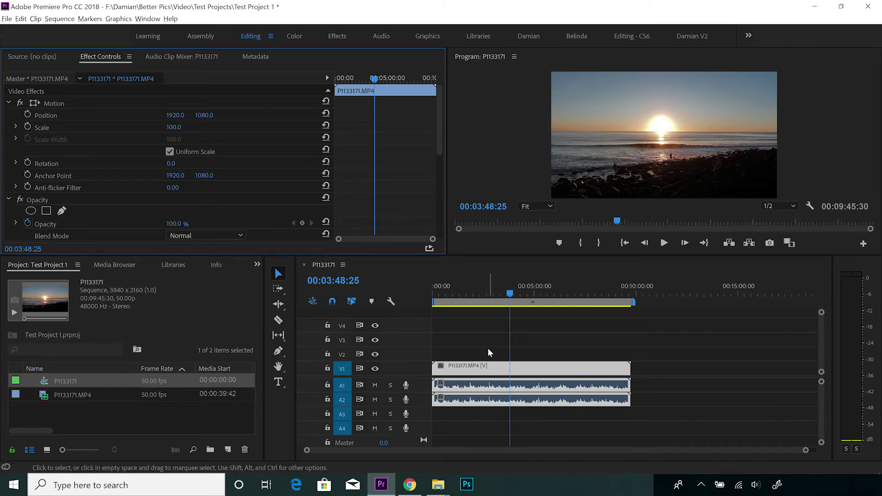
{"action": "scroll", "coordinate": [87, 163], "scroll_direction": "down", "scroll_amount": 2}
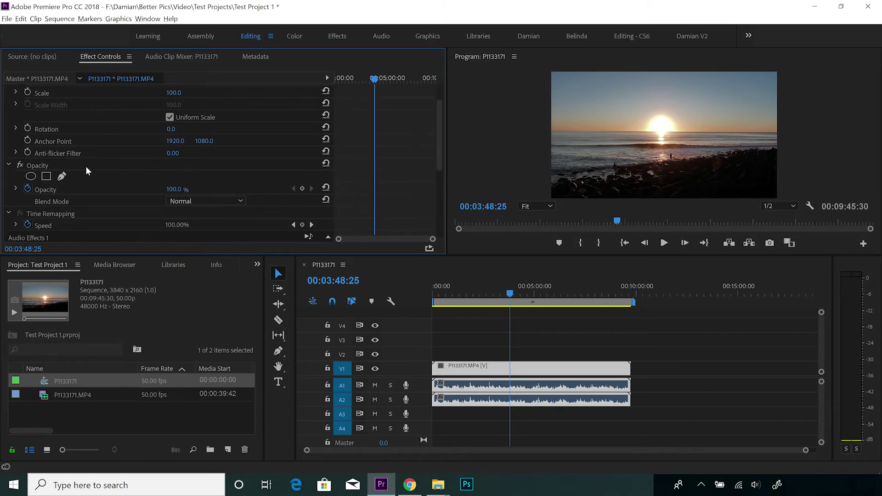
{"action": "scroll", "coordinate": [103, 164], "scroll_direction": "down", "scroll_amount": 2}
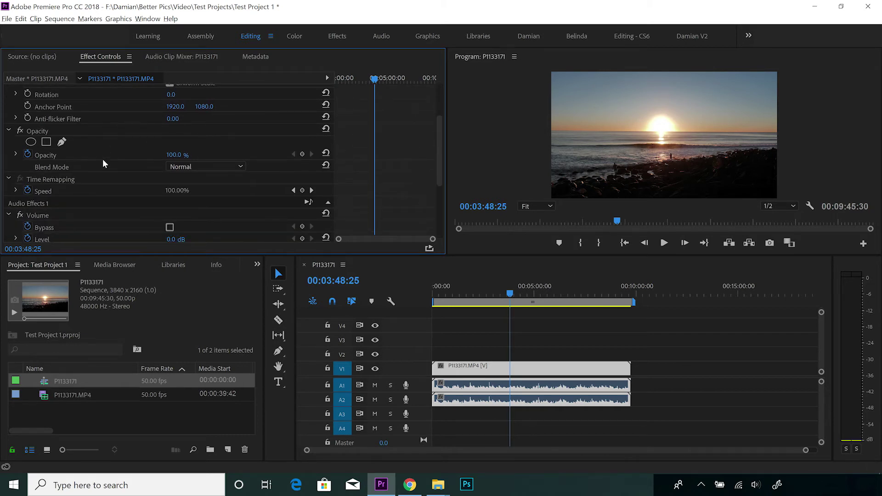
{"action": "scroll", "coordinate": [103, 159], "scroll_direction": "down", "scroll_amount": 6}
{"action": "scroll", "coordinate": [102, 160], "scroll_direction": "up", "scroll_amount": 12}
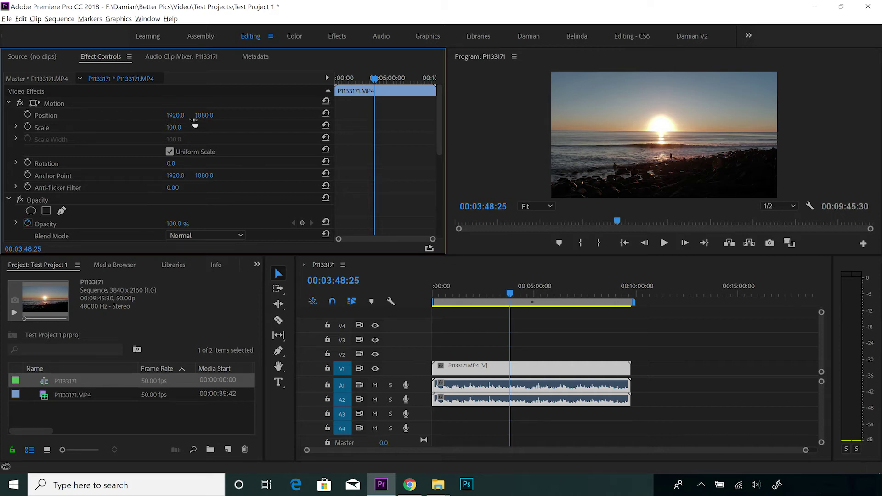
Step: Show the list of available effects, expand the Video Effects folder and look through its categories
{"action": "left_click", "coordinate": [206, 305]}
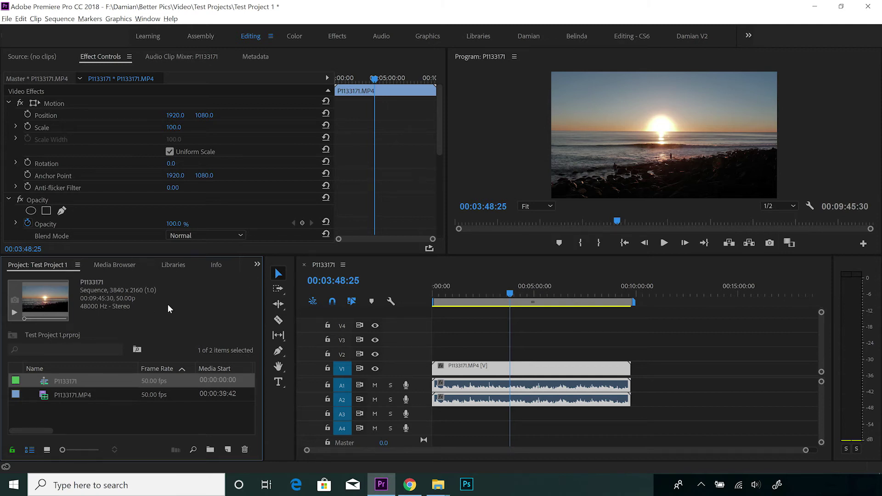
{"action": "left_click", "coordinate": [256, 266]}
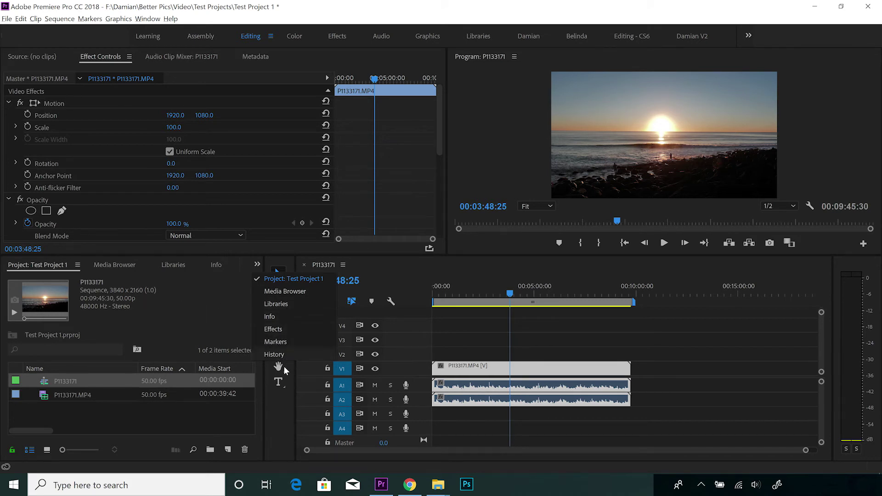
{"action": "left_click", "coordinate": [293, 329]}
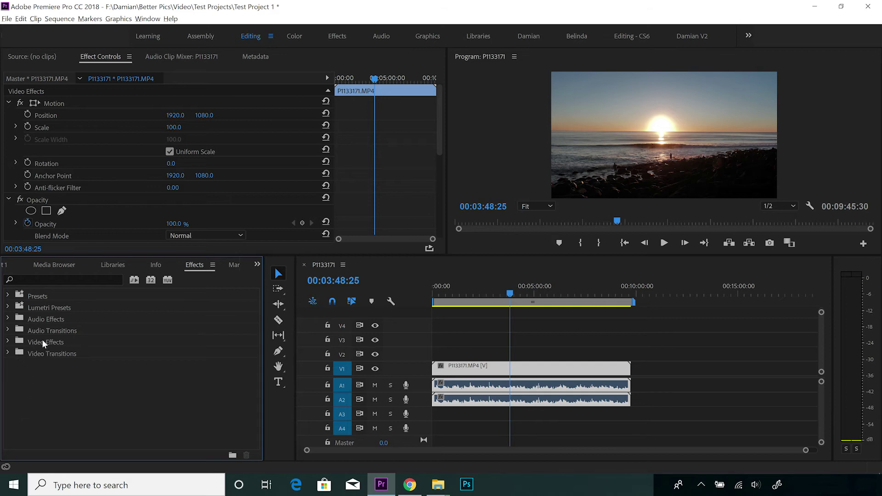
{"action": "left_click", "coordinate": [7, 342]}
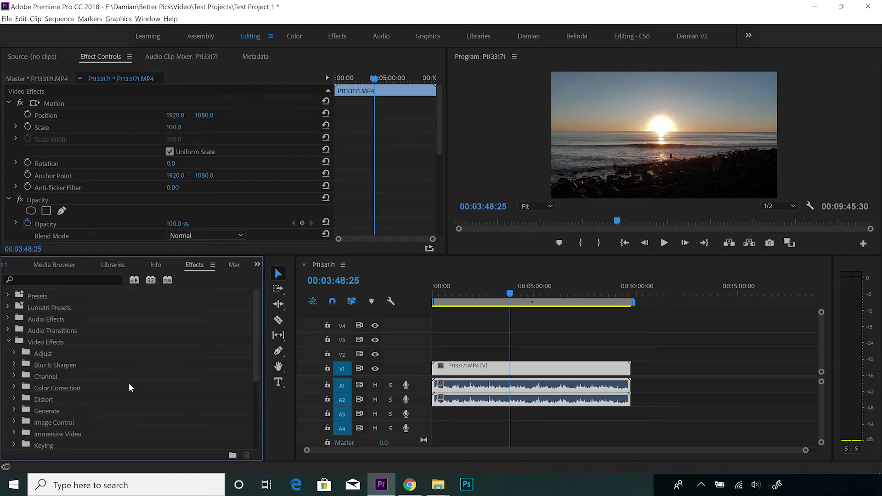
{"action": "scroll", "coordinate": [129, 388], "scroll_direction": "down", "scroll_amount": 5}
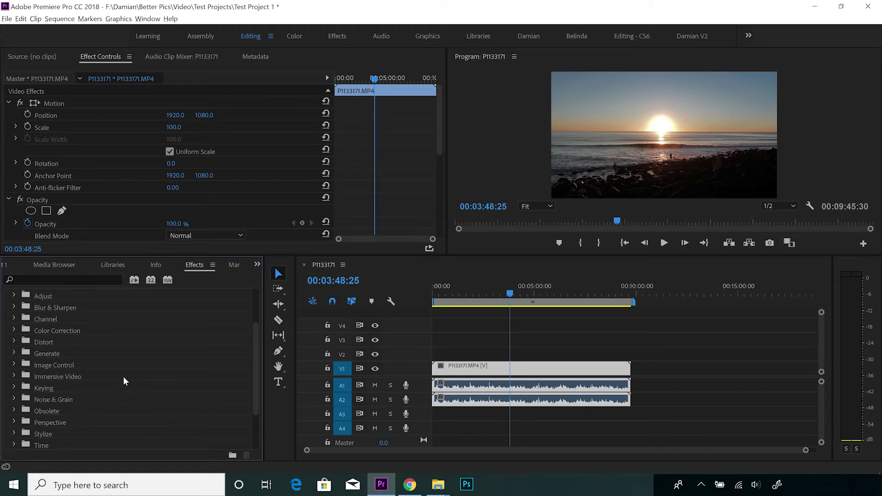
{"action": "scroll", "coordinate": [123, 377], "scroll_direction": "down", "scroll_amount": 2}
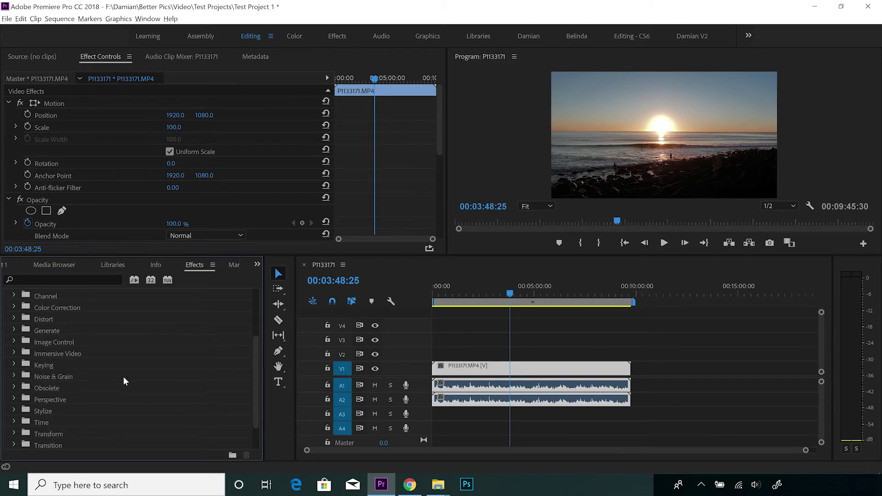
{"action": "scroll", "coordinate": [123, 381], "scroll_direction": "down", "scroll_amount": 2}
{"action": "scroll", "coordinate": [123, 376], "scroll_direction": "up", "scroll_amount": 2}
{"action": "scroll", "coordinate": [51, 335], "scroll_direction": "up", "scroll_amount": 4}
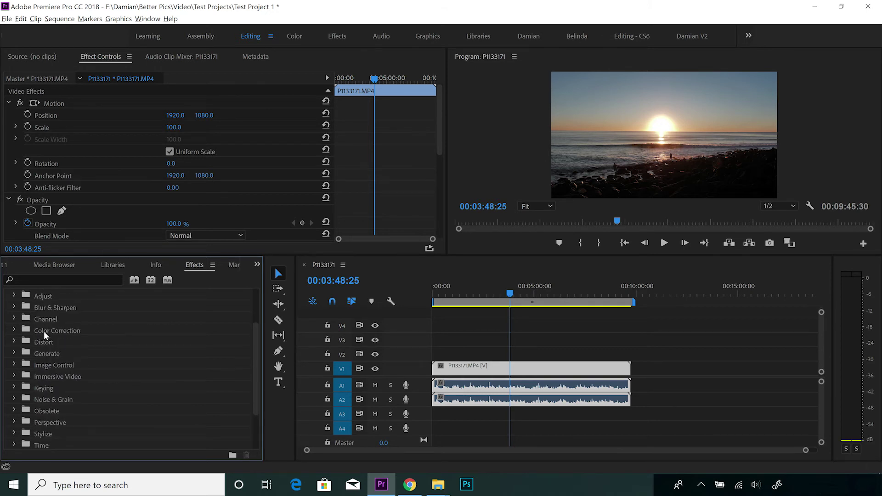
Step: Collapse the Video Effects folder, expand Video Transitions to look through its categories, and collapse it again
{"action": "left_click", "coordinate": [7, 309]}
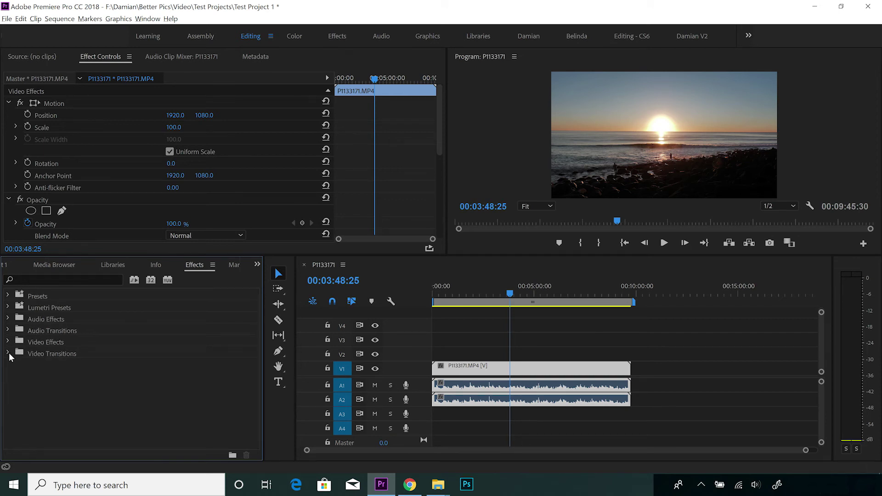
{"action": "left_click", "coordinate": [8, 353]}
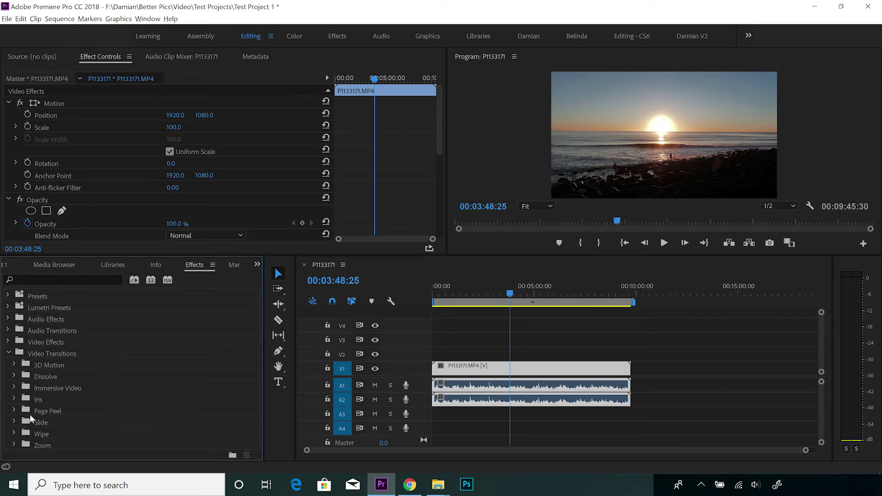
{"action": "key", "text": "ctrl+s"}
{"action": "left_click", "coordinate": [8, 354]}
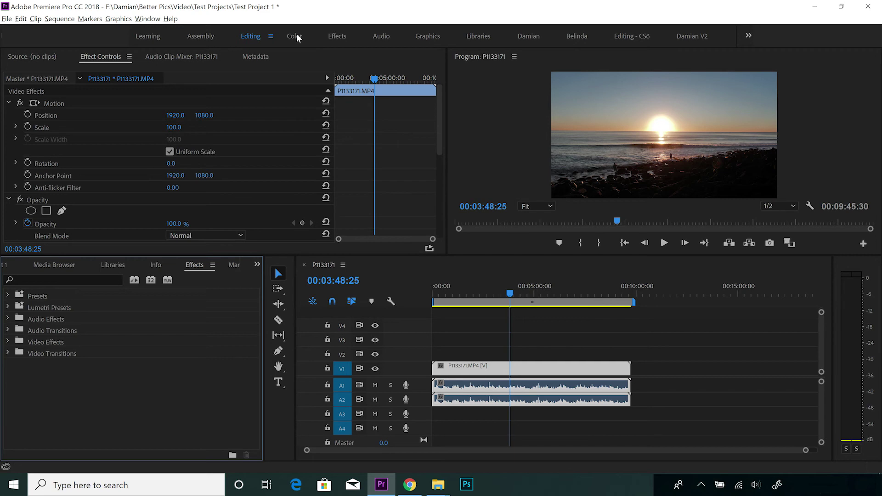
Step: Look at the Color workspace, moving the floating Program monitor aside to reveal Lumetri Color, and return to the Editing workspace
{"action": "key", "text": "shift+grave"}
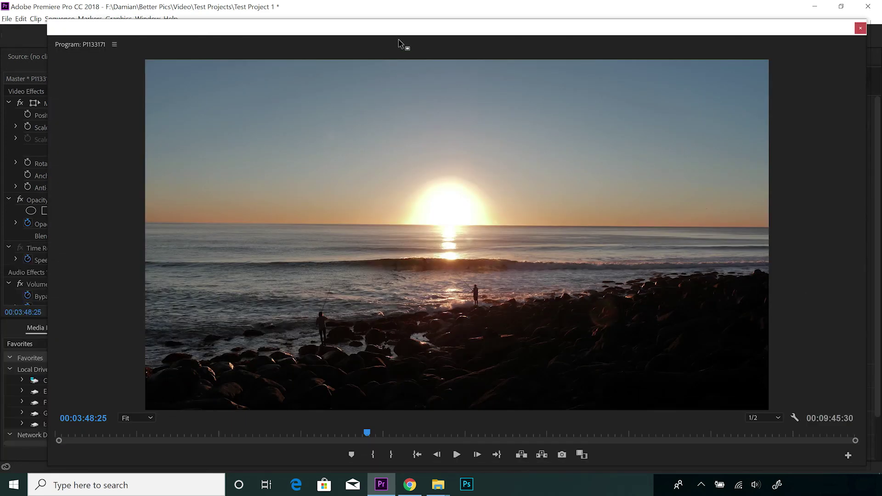
{"action": "left_click_drag", "start_coordinate": [398, 27], "coordinate": [118, 14]}
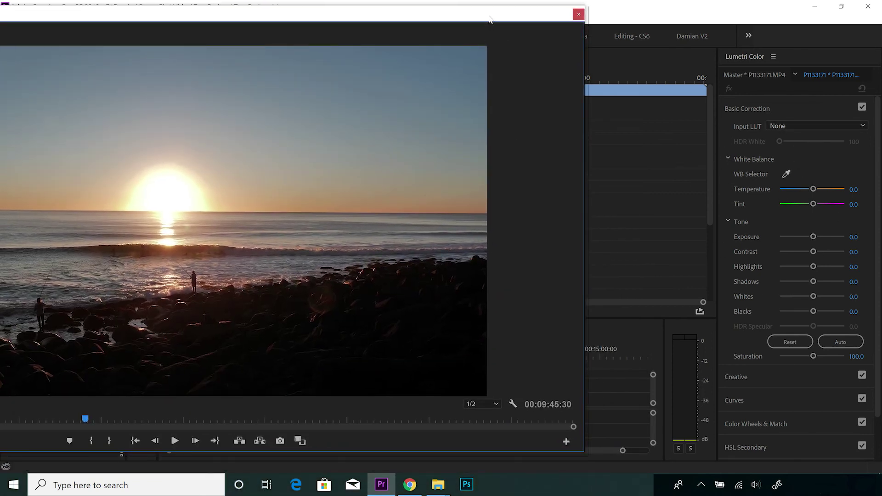
{"action": "left_click_drag", "start_coordinate": [490, 21], "coordinate": [515, 40]}
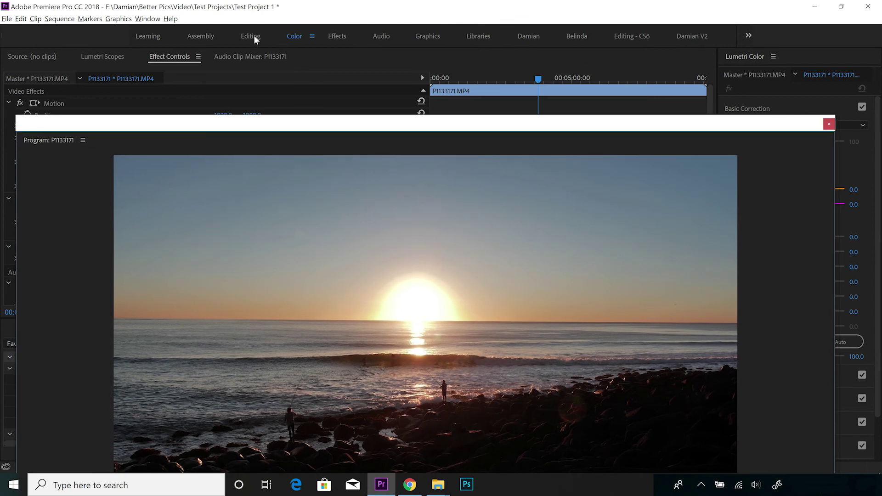
{"action": "left_click", "coordinate": [252, 36]}
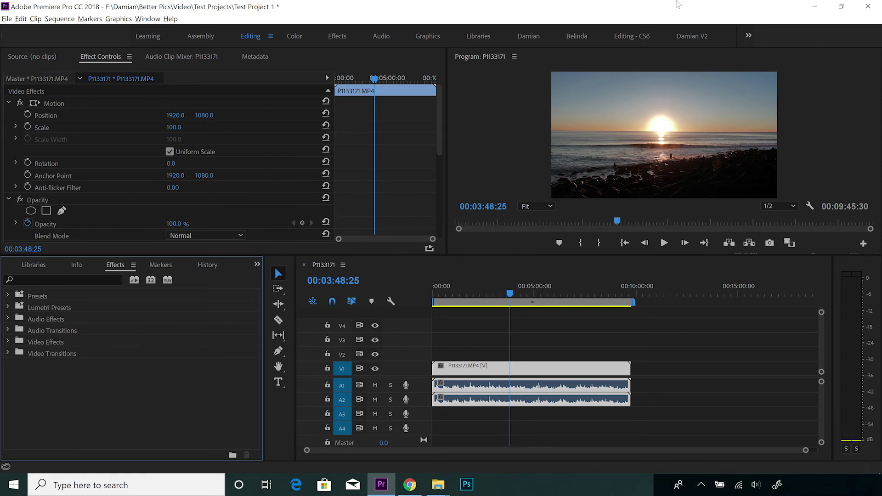
Step: Switch to the first custom workspace after Libraries and slightly widen its History and Effects panels
{"action": "left_click", "coordinate": [529, 36]}
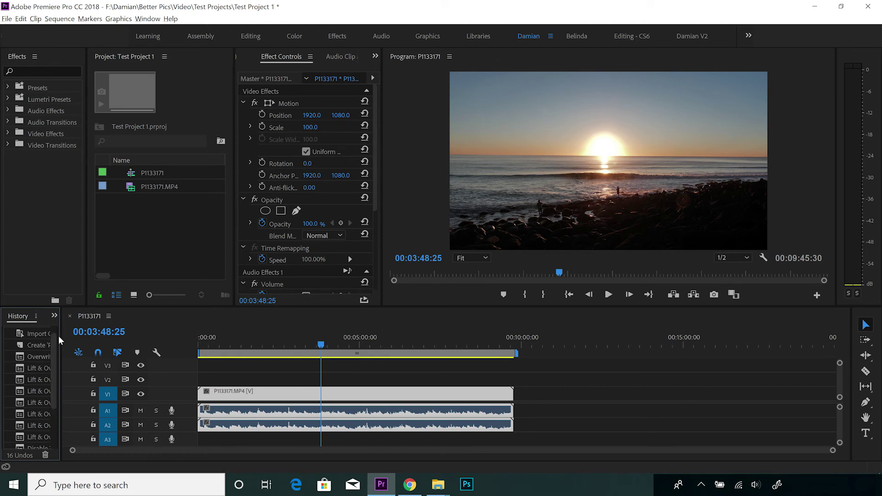
{"action": "left_click_drag", "start_coordinate": [62, 330], "coordinate": [84, 330]}
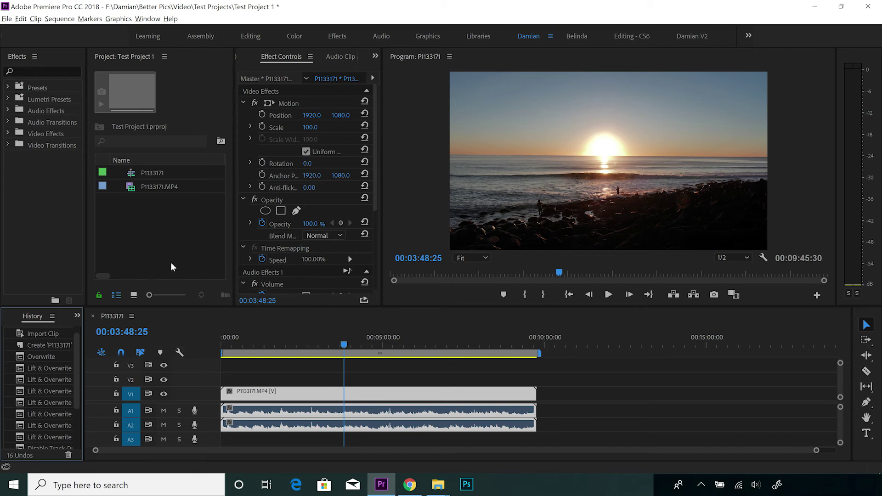
{"action": "left_click_drag", "start_coordinate": [86, 143], "coordinate": [97, 144]}
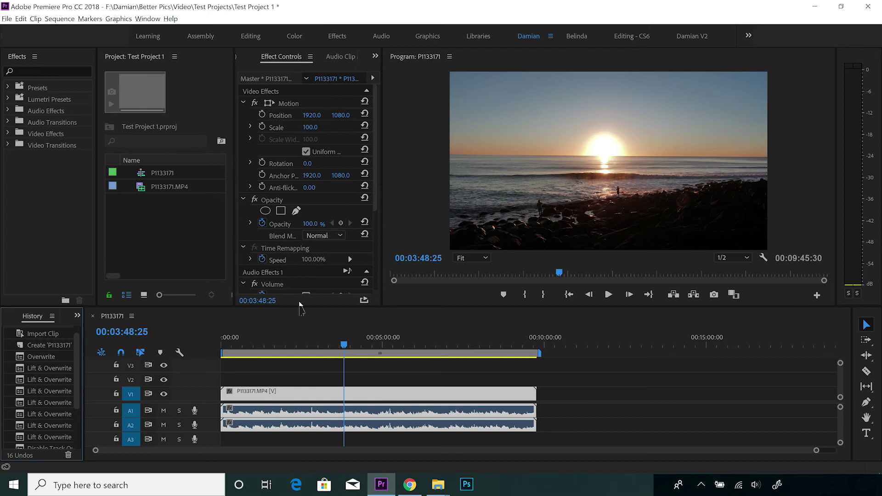
Step: Deselect the sequence clip and select it again to compare what Effect Controls shows
{"action": "left_click", "coordinate": [331, 378]}
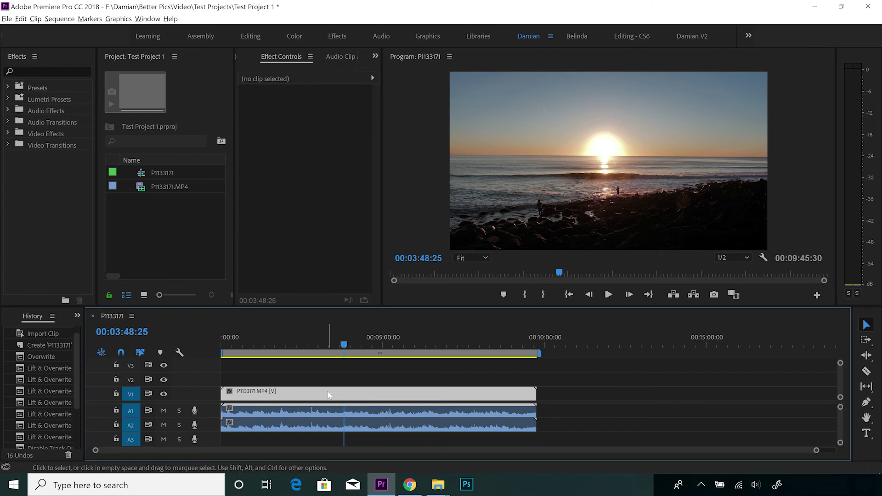
{"action": "left_click", "coordinate": [329, 396]}
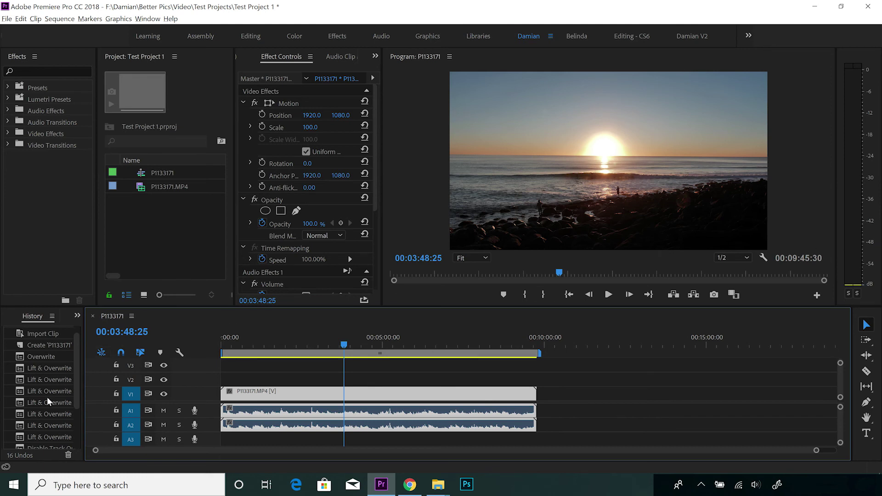
Step: Widen the History panel to view the list of panels grouped with it, narrow it again and clear the clip selection
{"action": "left_click_drag", "start_coordinate": [84, 365], "coordinate": [138, 369]}
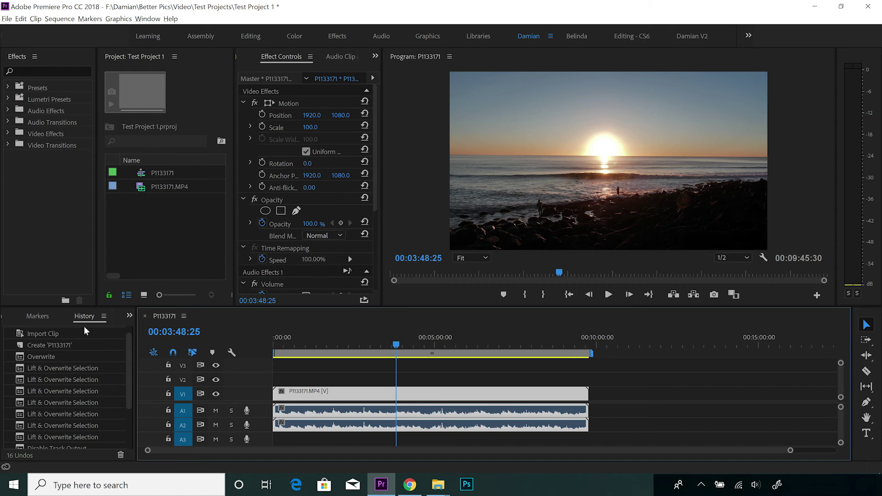
{"action": "left_click", "coordinate": [128, 317]}
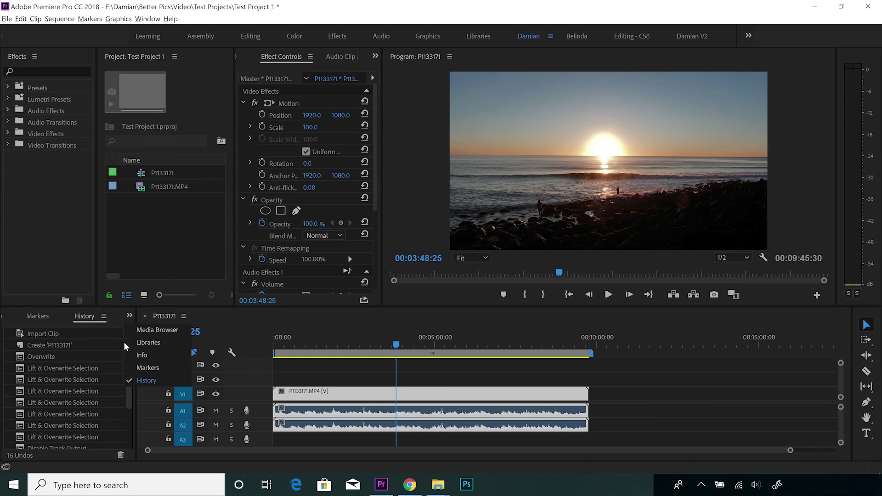
{"action": "left_click", "coordinate": [133, 408]}
{"action": "left_click_drag", "start_coordinate": [133, 408], "coordinate": [62, 385]}
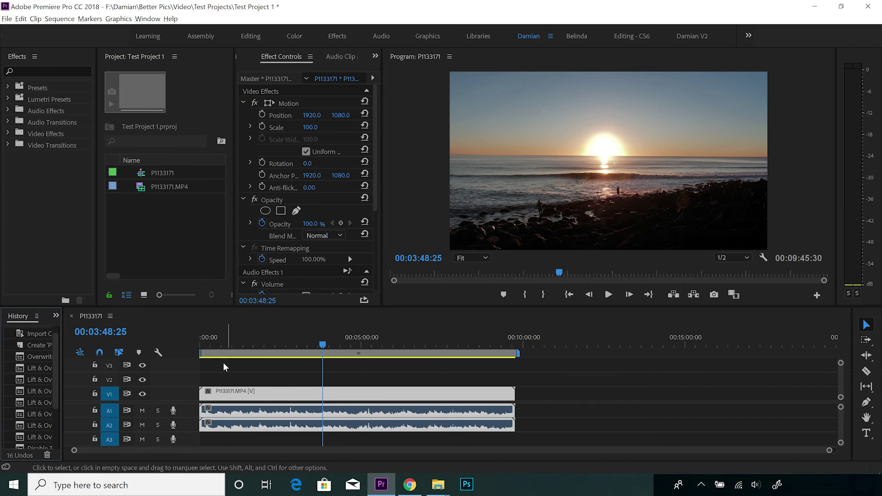
{"action": "left_click", "coordinate": [600, 379]}
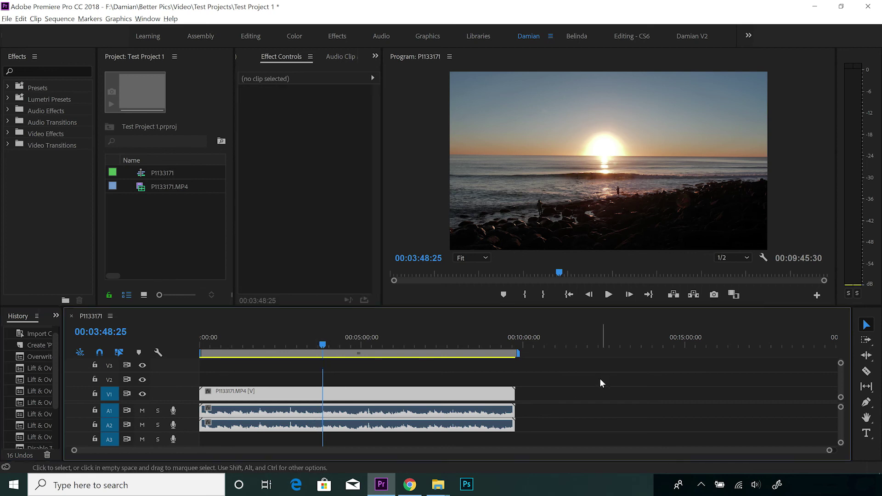
{"action": "key", "text": "ctrl+a"}
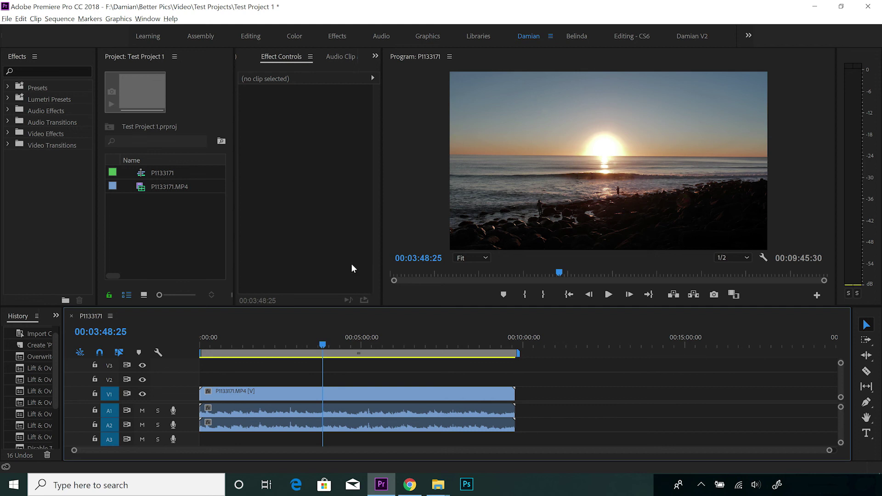
Step: Examine the workspace commands and the New Workspace naming dialog, and close it without saving a workspace
{"action": "left_click", "coordinate": [139, 20]}
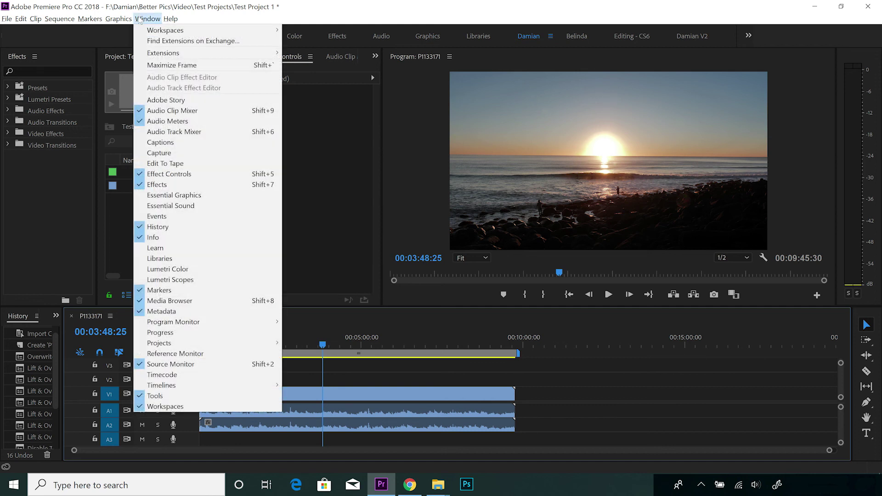
{"action": "mouse_move", "coordinate": [152, 31]}
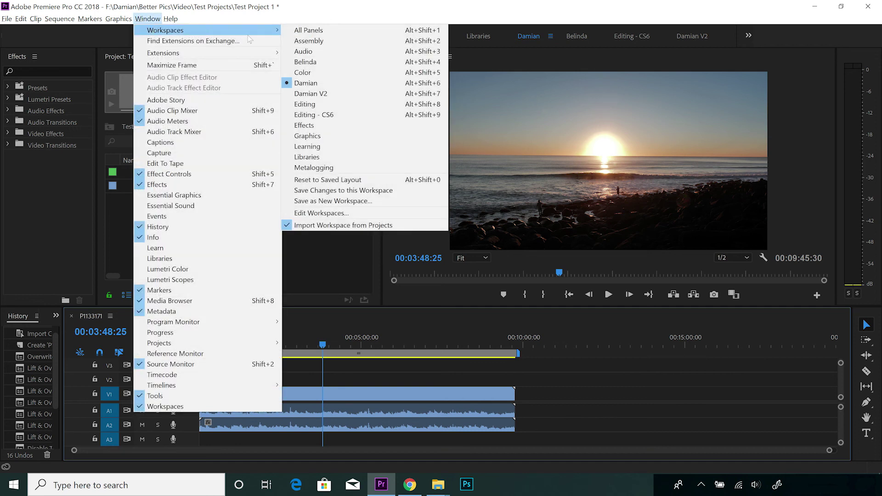
{"action": "left_click", "coordinate": [351, 205]}
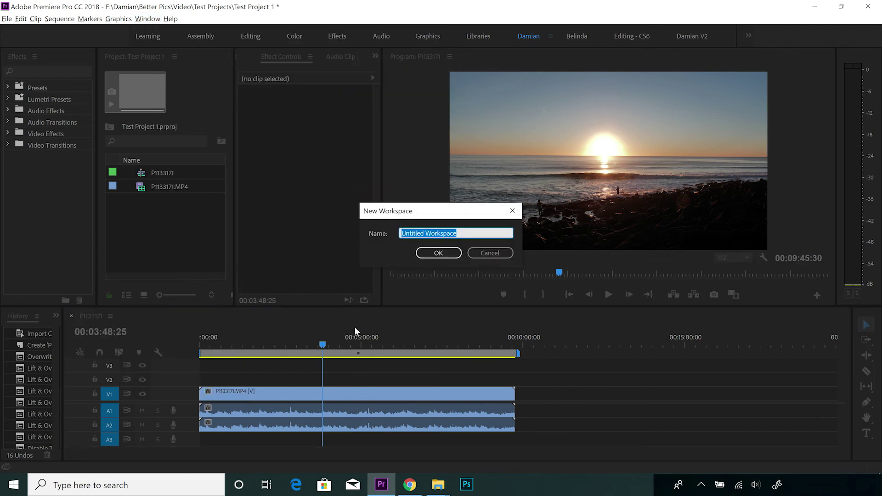
{"action": "left_click", "coordinate": [512, 211]}
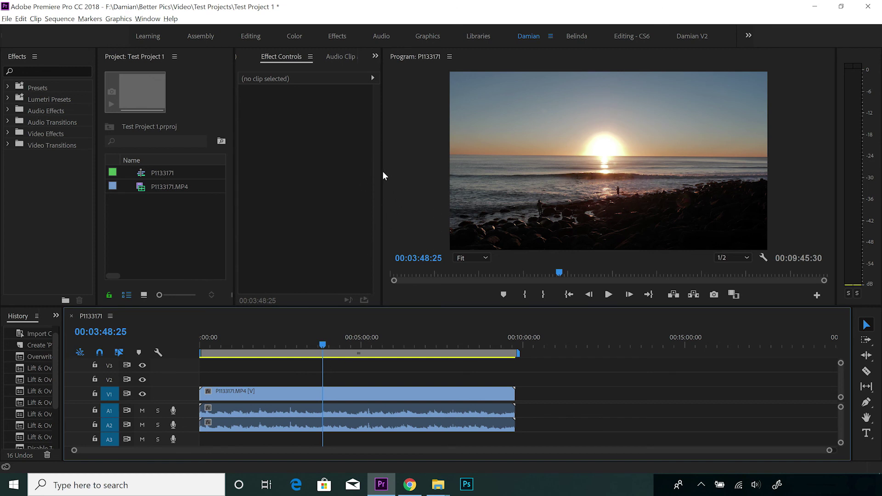
Step: Widen the Effect Controls panel at the Program monitor's expense and give the Project panel slightly more width
{"action": "left_click_drag", "start_coordinate": [383, 172], "coordinate": [388, 171]}
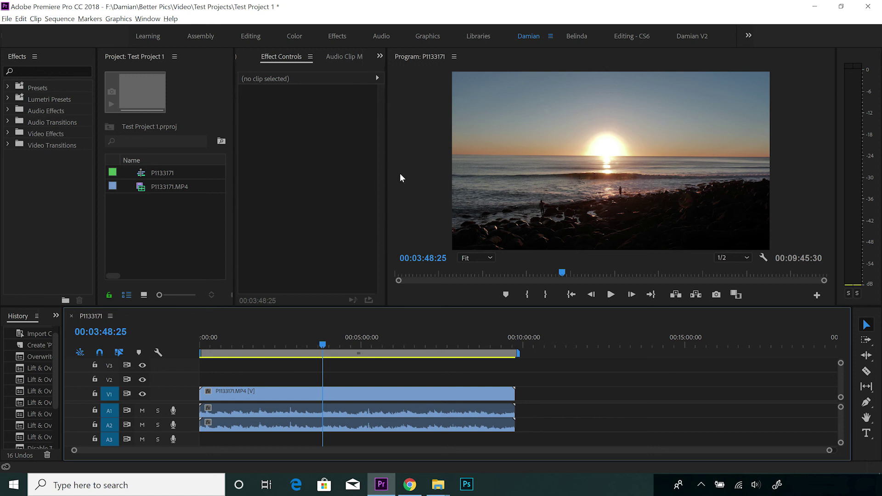
{"action": "left_click_drag", "start_coordinate": [387, 173], "coordinate": [425, 178]}
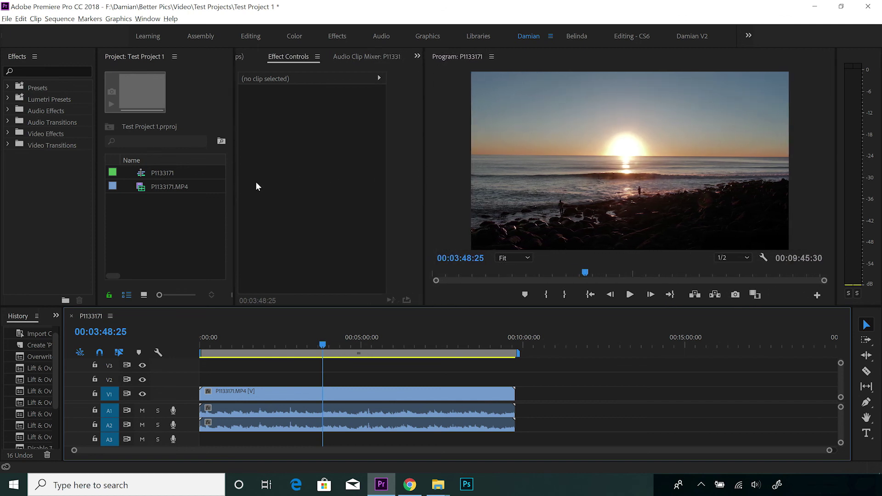
{"action": "mouse_move", "coordinate": [234, 186]}
{"action": "left_mouse_down"}
{"action": "mouse_move", "coordinate": [296, 191]}
{"action": "mouse_move", "coordinate": [243, 194]}
{"action": "left_mouse_up"}
{"action": "mouse_move", "coordinate": [97, 178]}
{"action": "left_mouse_down"}
{"action": "mouse_move", "coordinate": [155, 178]}
{"action": "mouse_move", "coordinate": [98, 178]}
{"action": "left_mouse_up"}
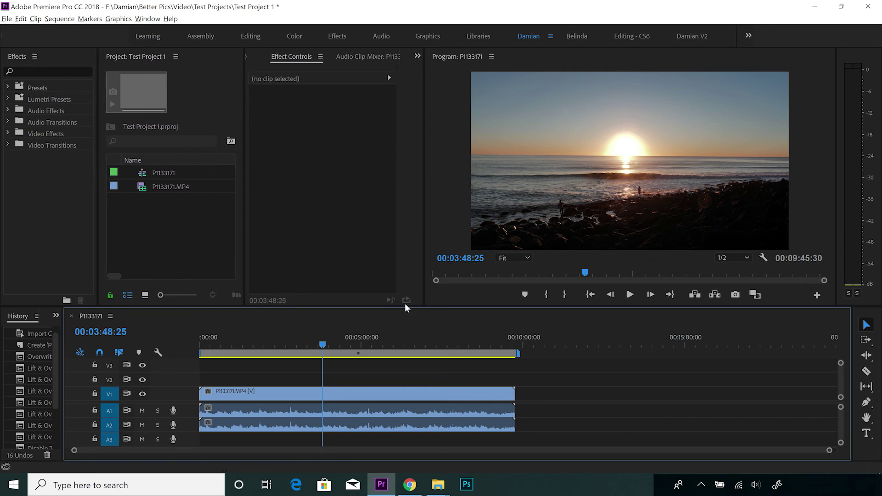
Step: Make the timeline area slightly taller, and widen the Tools panel to two columns and the audio meters panel
{"action": "left_click_drag", "start_coordinate": [406, 305], "coordinate": [414, 258]}
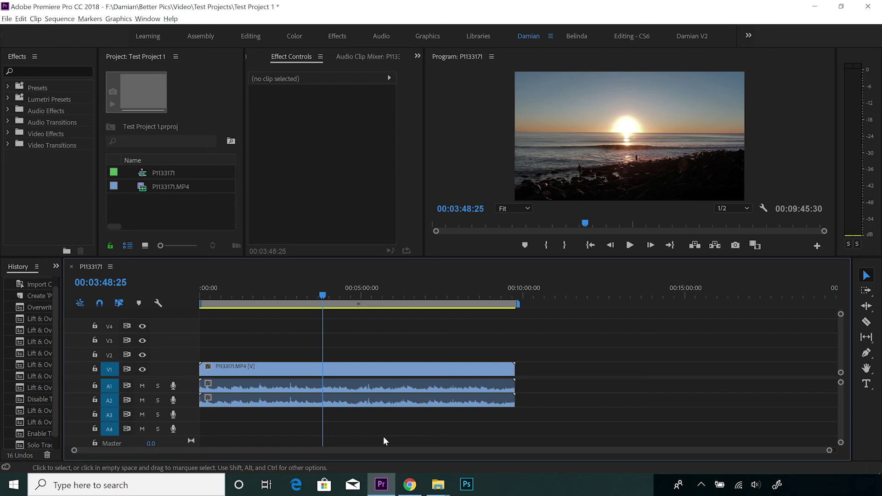
{"action": "left_click_drag", "start_coordinate": [406, 256], "coordinate": [396, 286]}
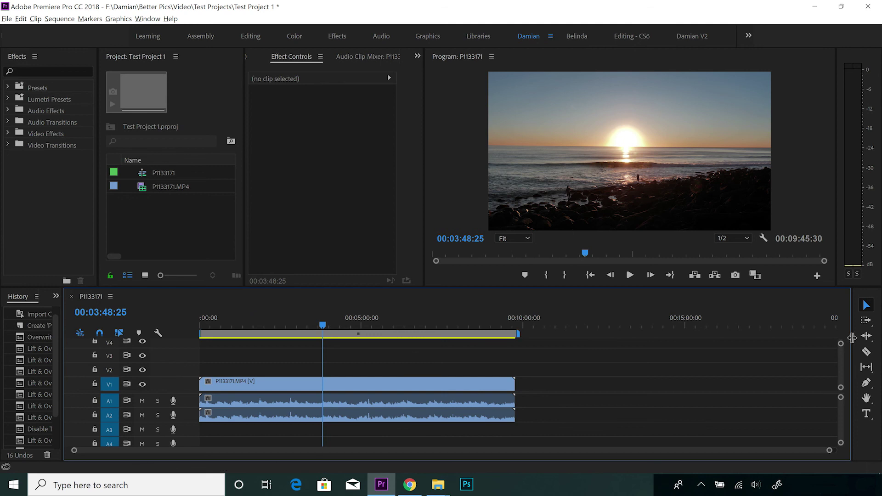
{"action": "left_click_drag", "start_coordinate": [849, 338], "coordinate": [834, 337]}
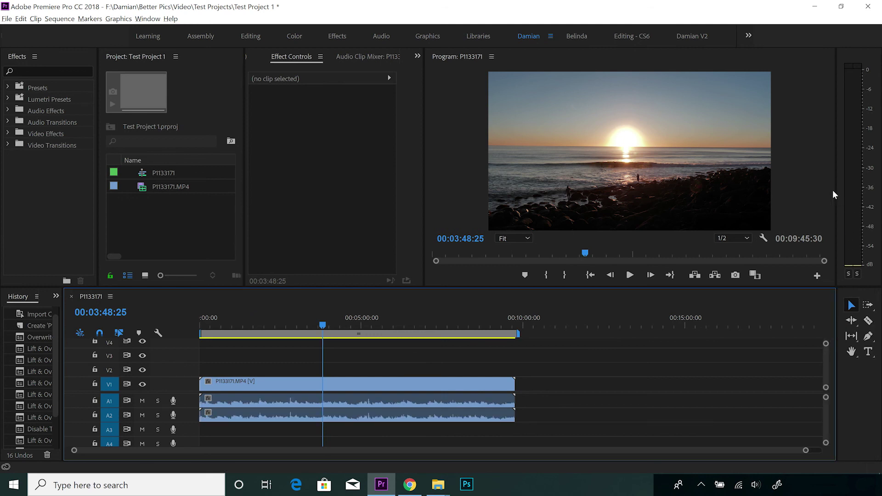
{"action": "left_click_drag", "start_coordinate": [837, 190], "coordinate": [827, 192]}
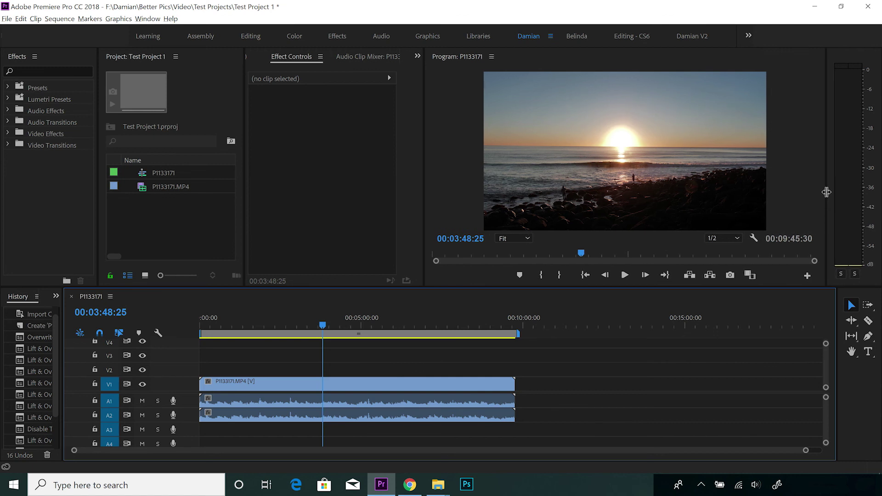